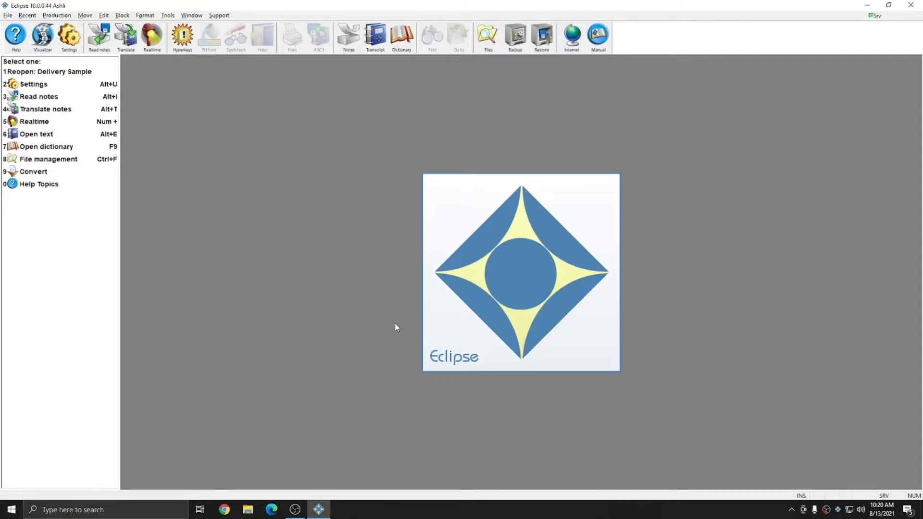
Set up a Virtual realtime translation using the Reminder Brief Sample note file.
key("alt+t")
left_click(429, 267)
left_click(411, 183)
left_click(402, 199)
double_click(402, 200)
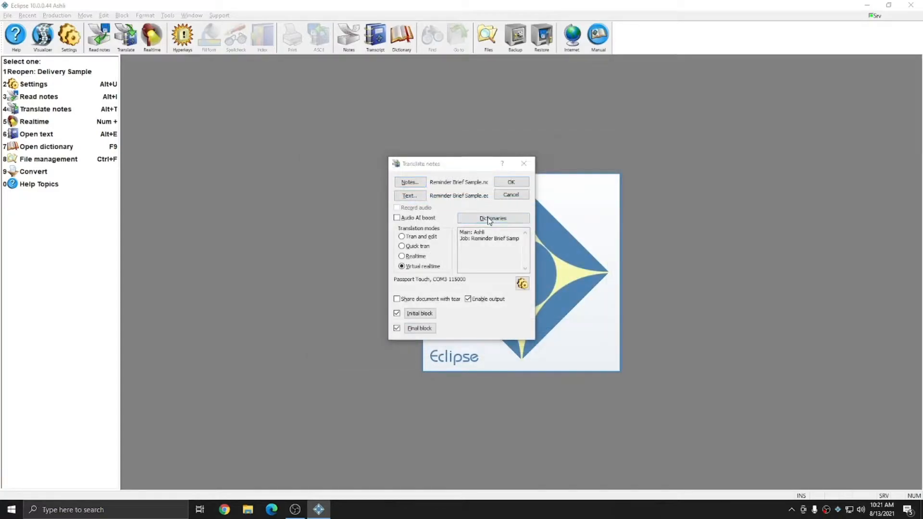
Add the Shortcuts.dix dictionary to the dictionaries used for the translation.
left_click(488, 219)
left_click(375, 208)
type("sh")
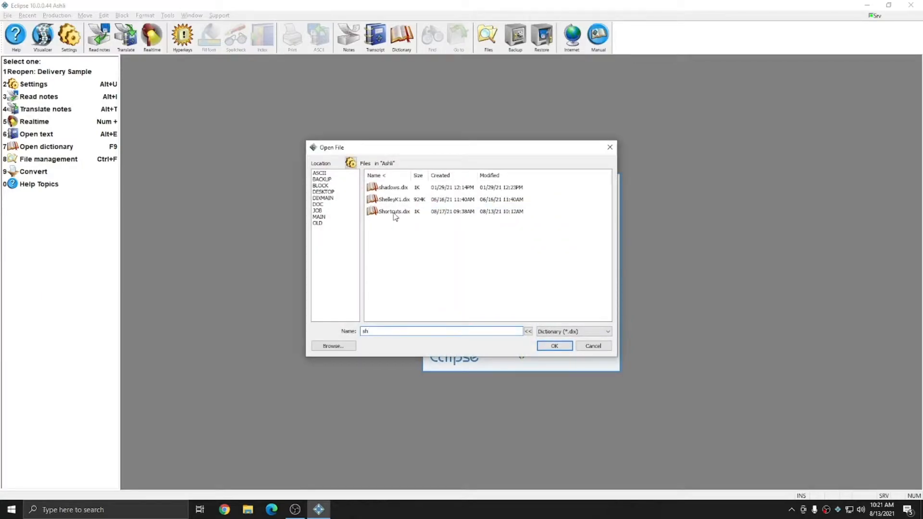
double_click(393, 216)
key("Return")
Run the Reminder Brief Sample translation through to completion, toggling the Visualizer while it runs.
left_click(511, 183)
left_click(42, 42)
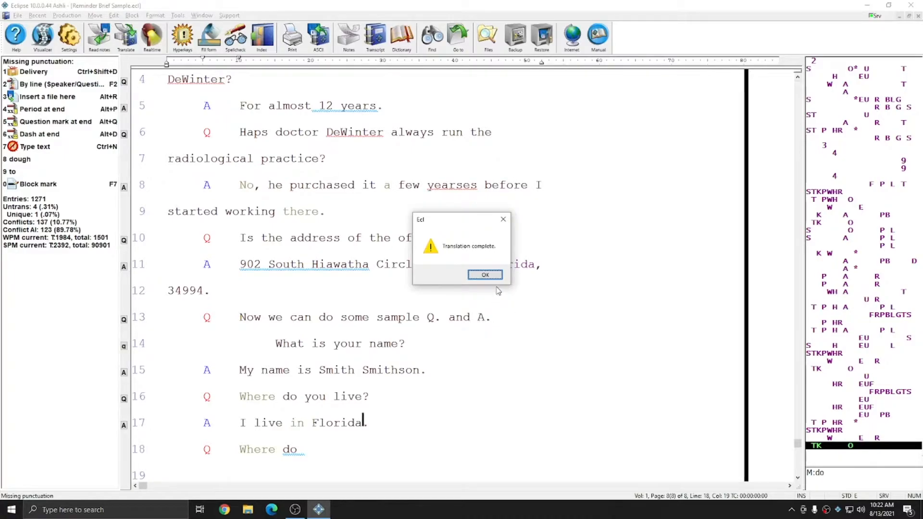
left_click(486, 276)
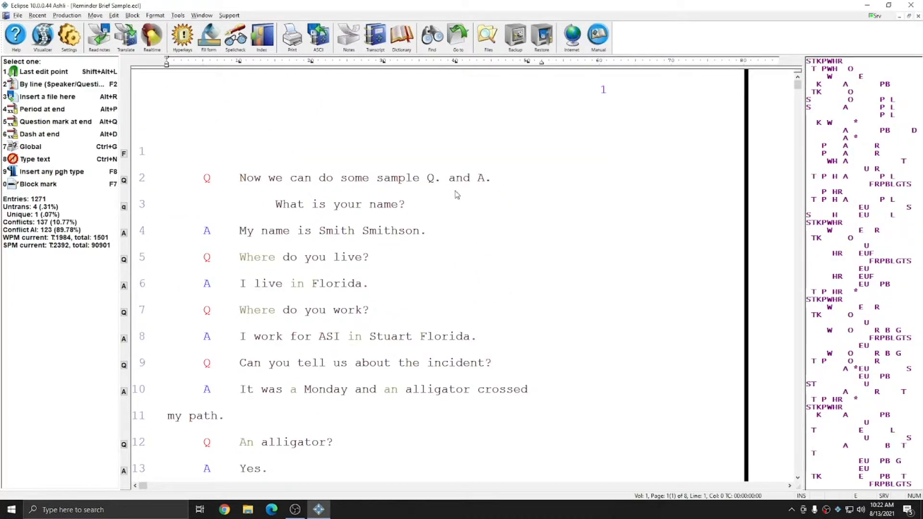
Open the AutoBrief dictionary, look through its entries from first to last, and close it.
left_click(402, 39)
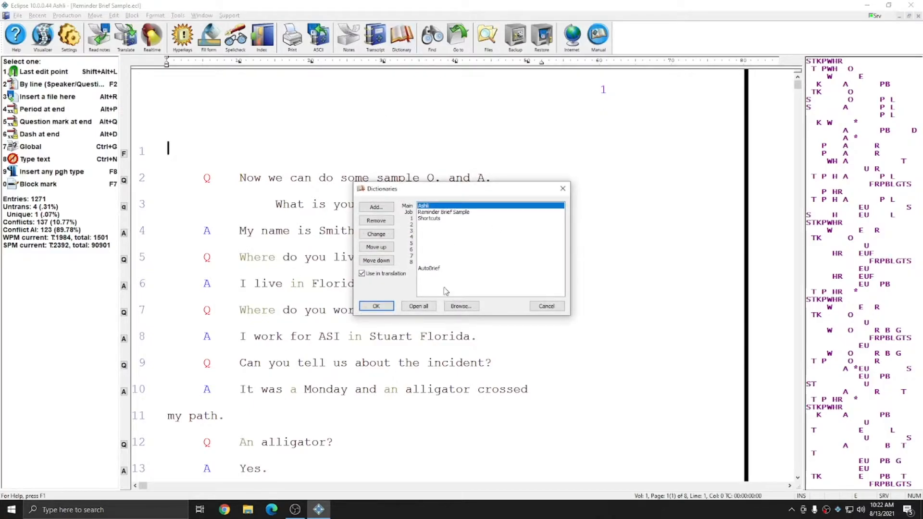
left_click(426, 268)
left_click(384, 309)
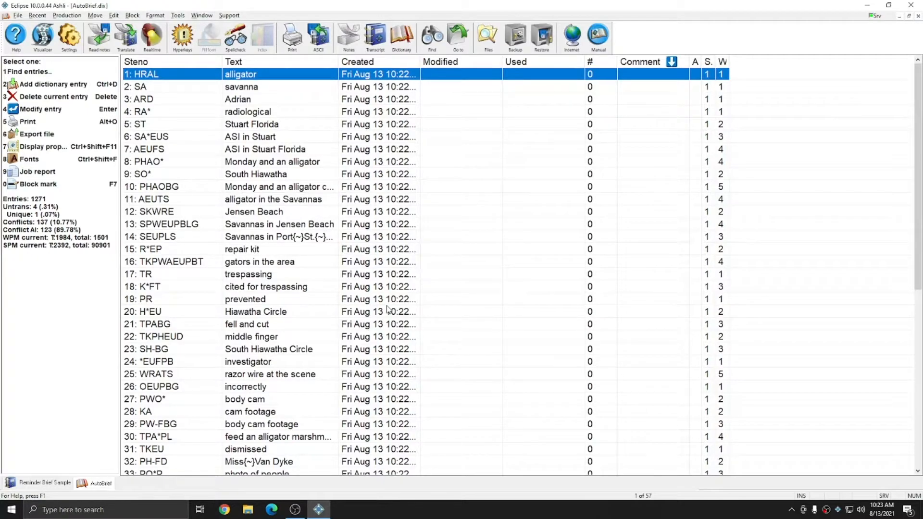
key("ctrl+End")
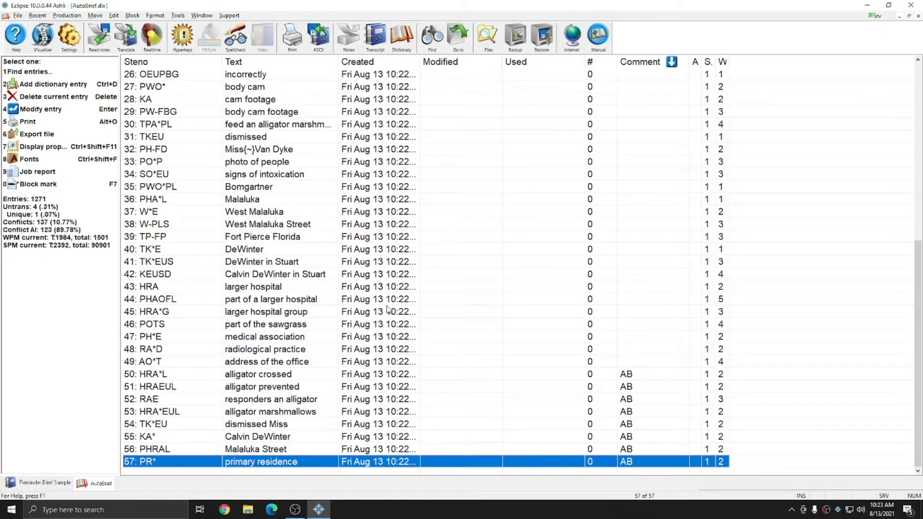
key("ctrl+Home")
key("Escape")
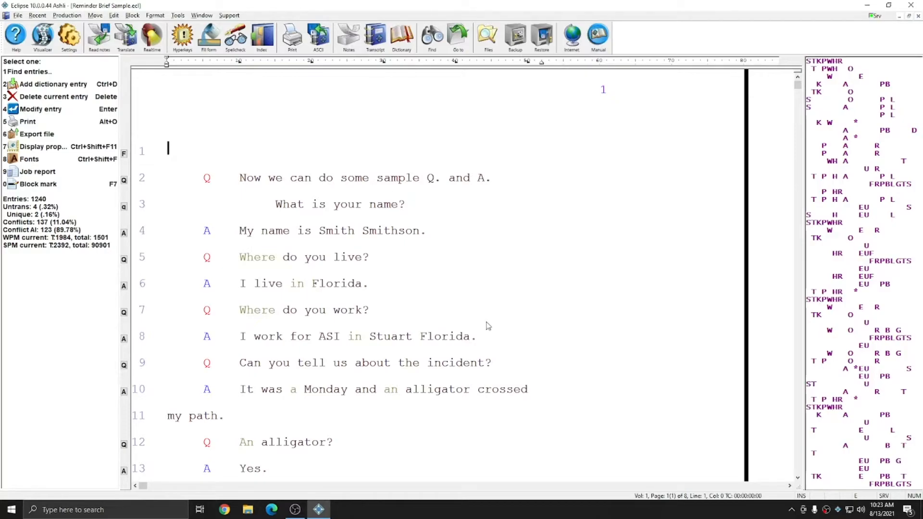
Browse the dictionary files and open REMIND.dix.
left_click(402, 36)
left_click(461, 306)
left_click(391, 199)
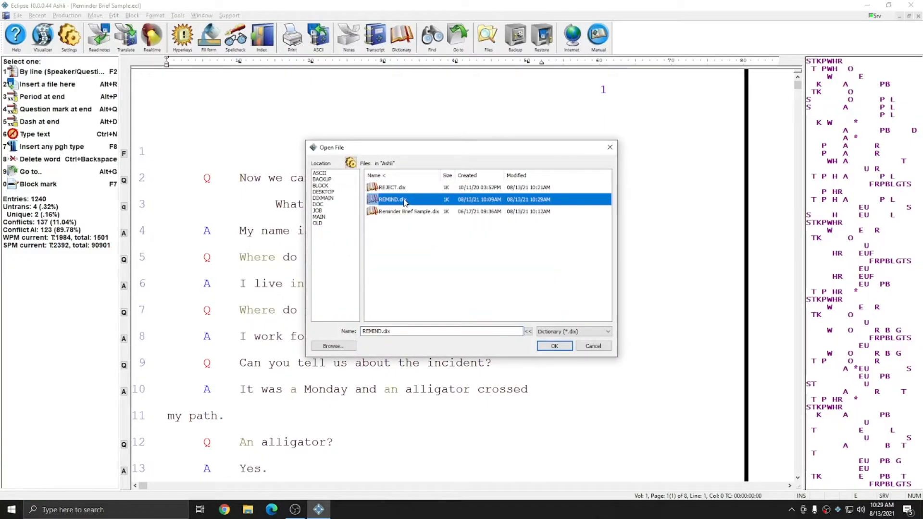
double_click(389, 200)
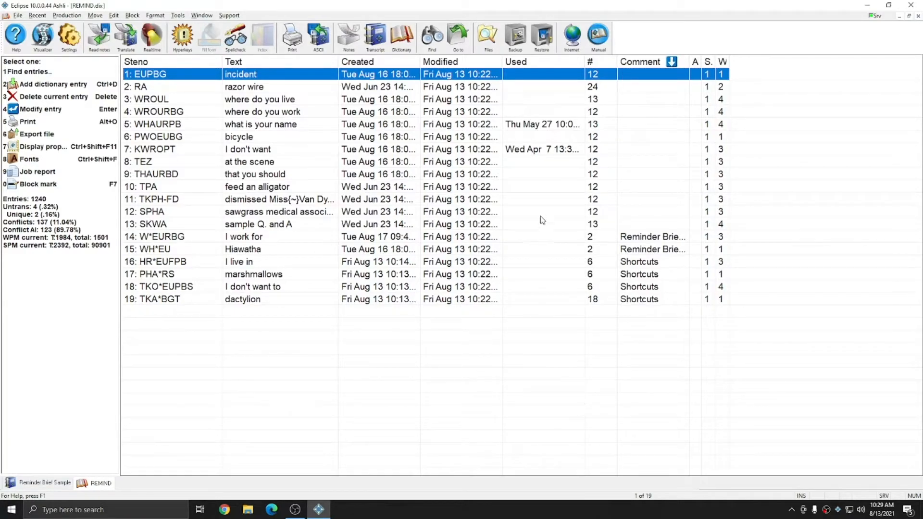
Sort the REMIND entries by the # column from highest to lowest and examine the top ones.
left_click(603, 67)
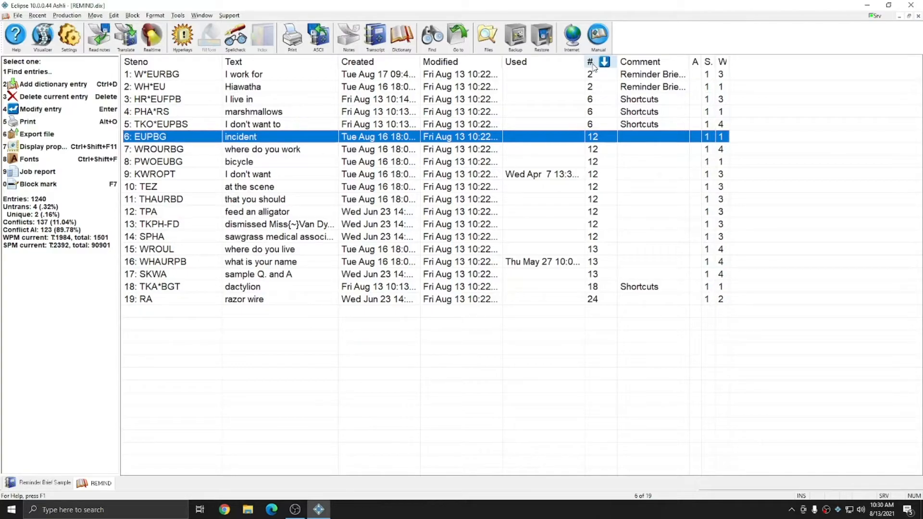
left_click(594, 68)
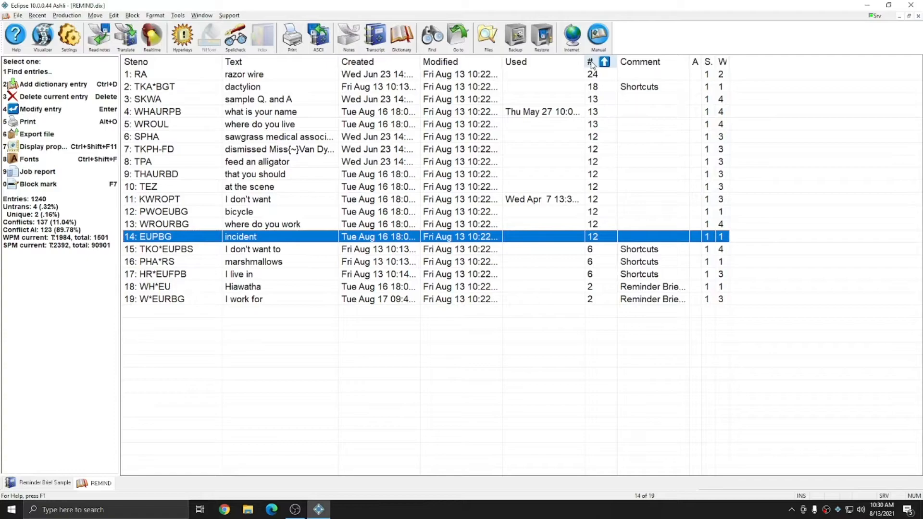
left_click(596, 89)
key("Up")
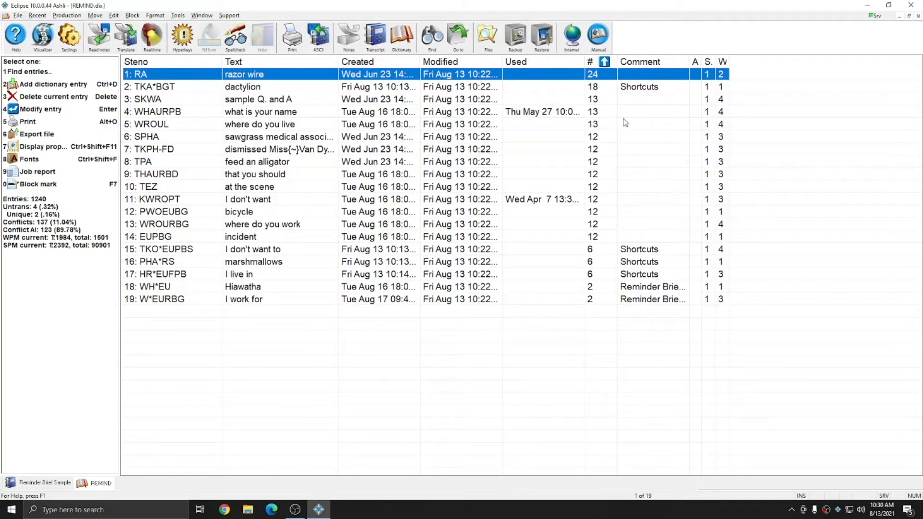
Sort the REMIND entries by comment and widen the Comment column to fit its text.
left_click(660, 63)
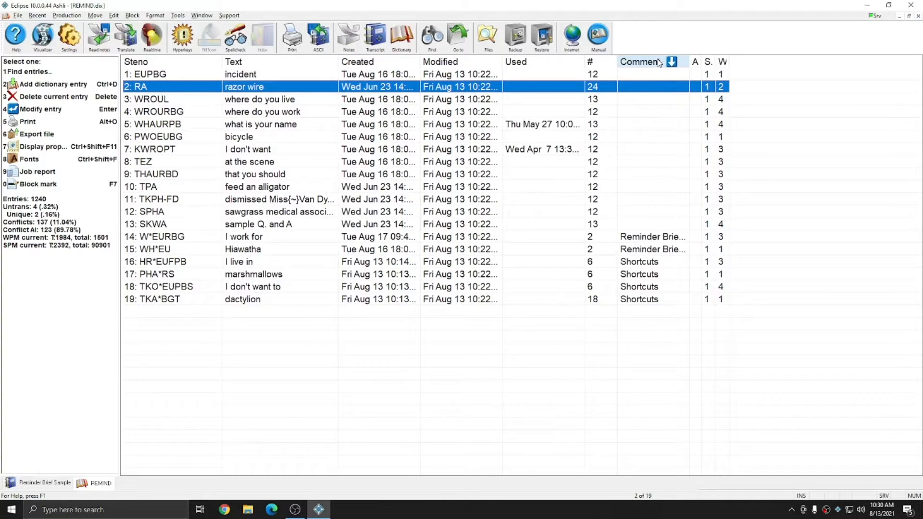
double_click(690, 62)
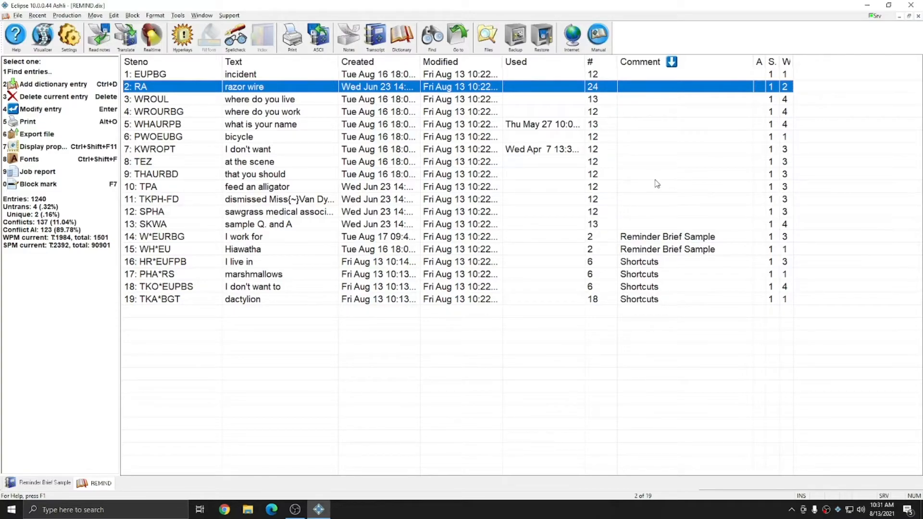
Examine the REMIND entries by comment: those left blank, those from Reminder Brief Sample, and those from Shortcuts.
left_click(656, 226)
left_click(661, 171)
left_click(650, 77)
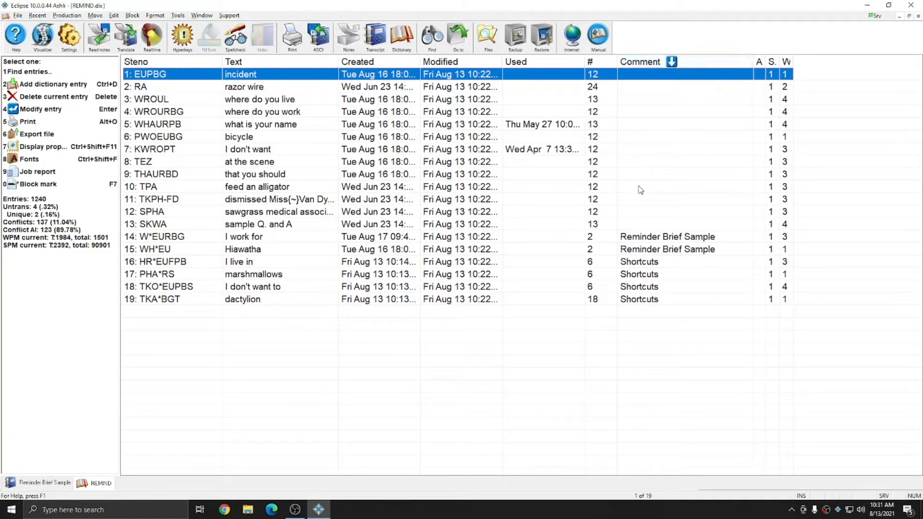
left_click(633, 228)
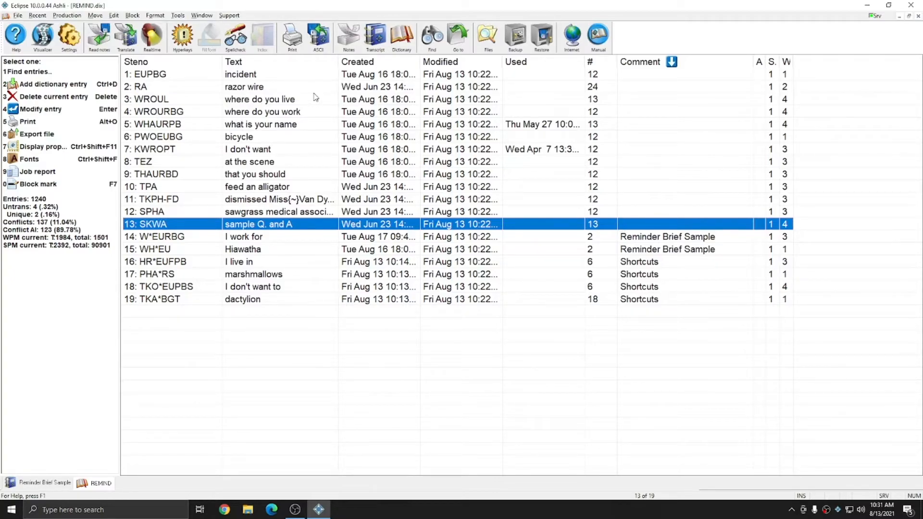
left_click(683, 240)
left_click(682, 251)
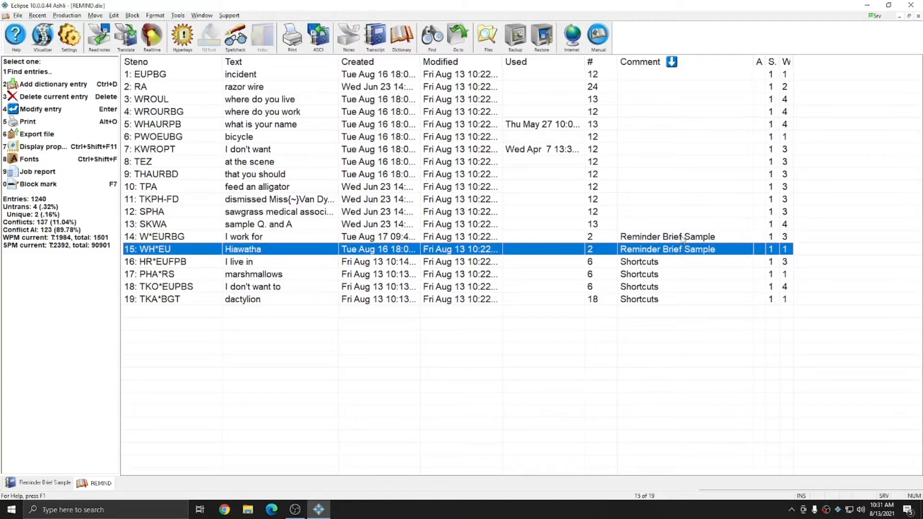
left_click(676, 237)
left_click(674, 251)
left_click(655, 264)
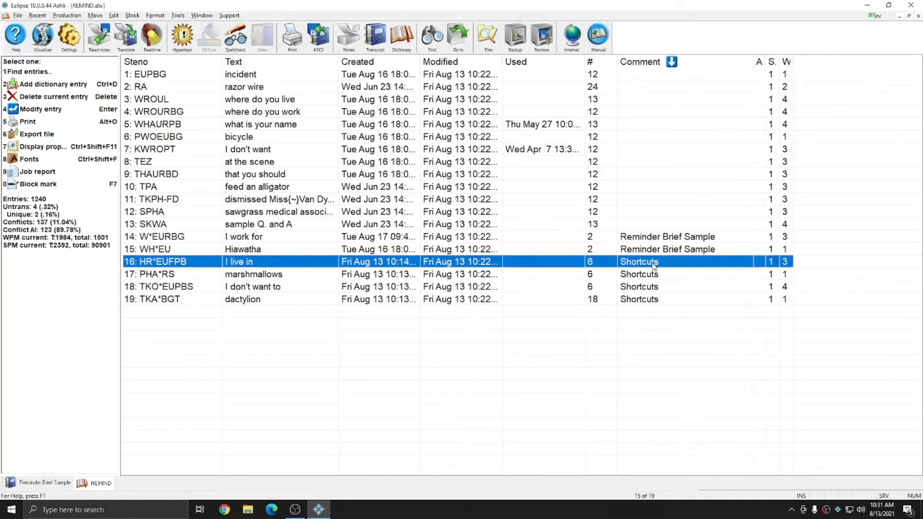
left_click(641, 300)
left_click(648, 266)
Select the TKPH-FD entry and widen the Text column to fit its full text.
left_click(296, 199)
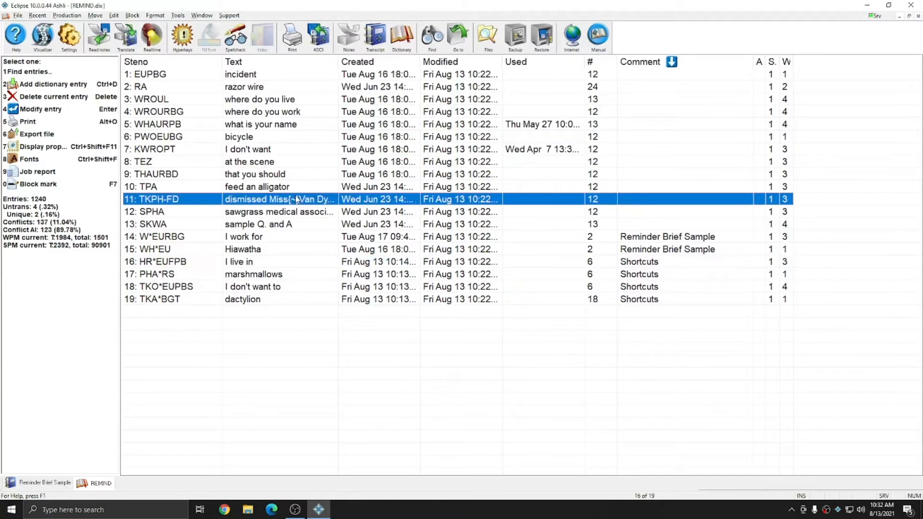
double_click(339, 62)
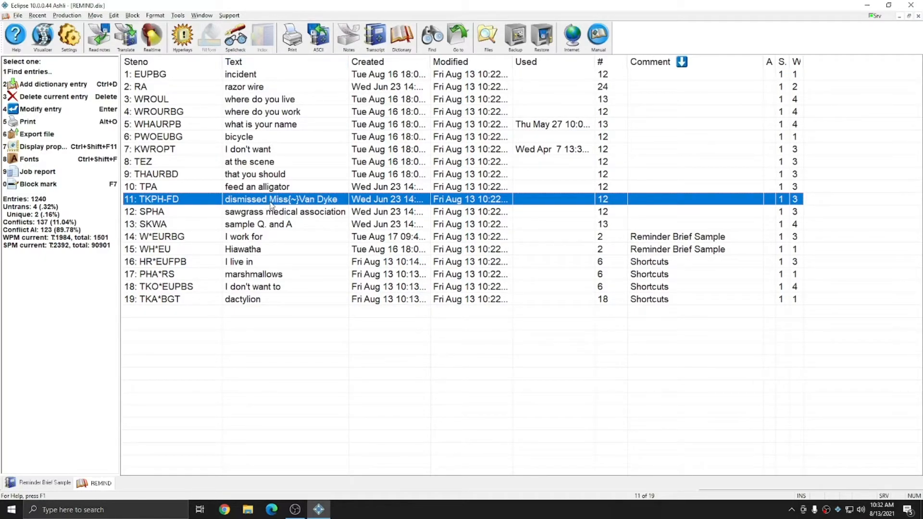
Find the "dismissed Miss" entry TKPH-FD in the main dictionary, and delete it there and from the REMIND dictionary.
left_click(402, 38)
left_click(559, 344)
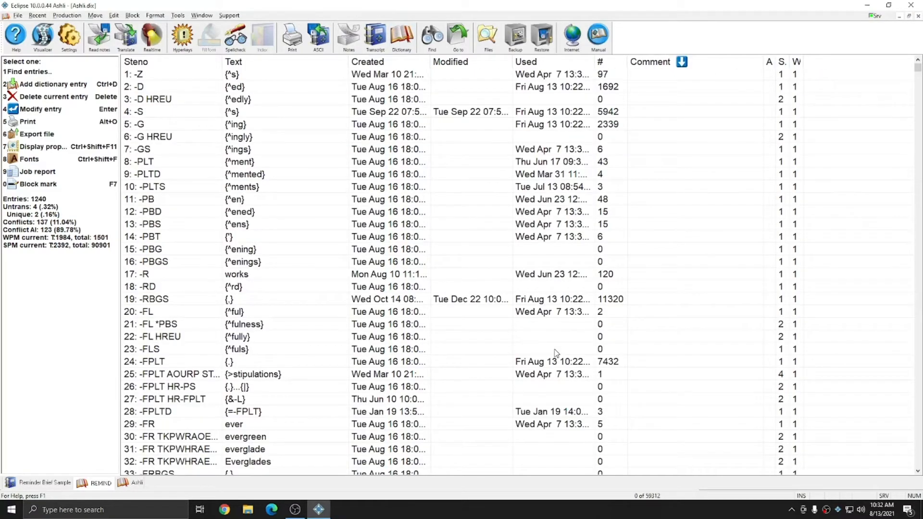
key("1")
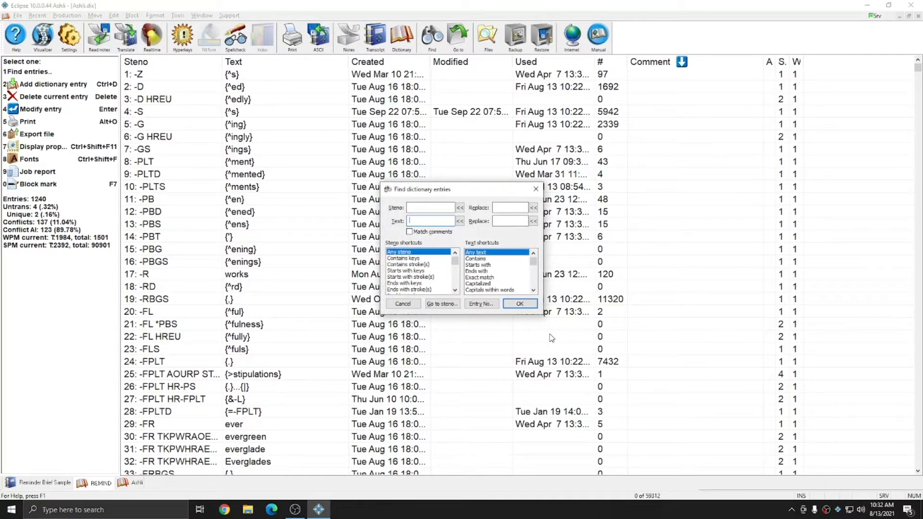
type("dismisse")
key("Return")
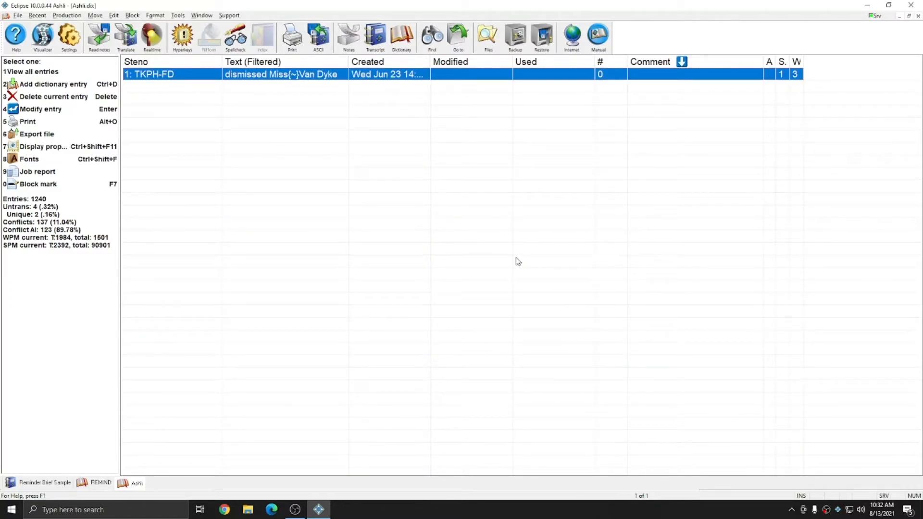
key("Delete")
key("ctrl+F4")
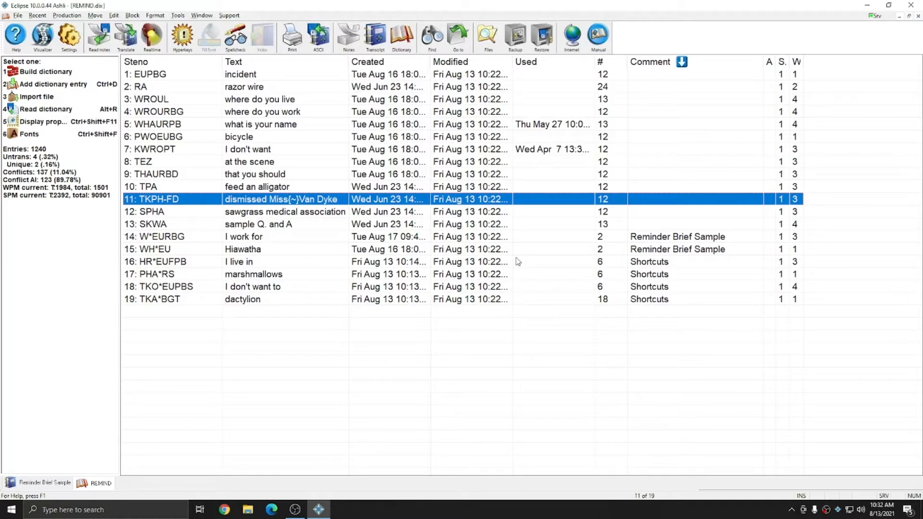
key("Delete")
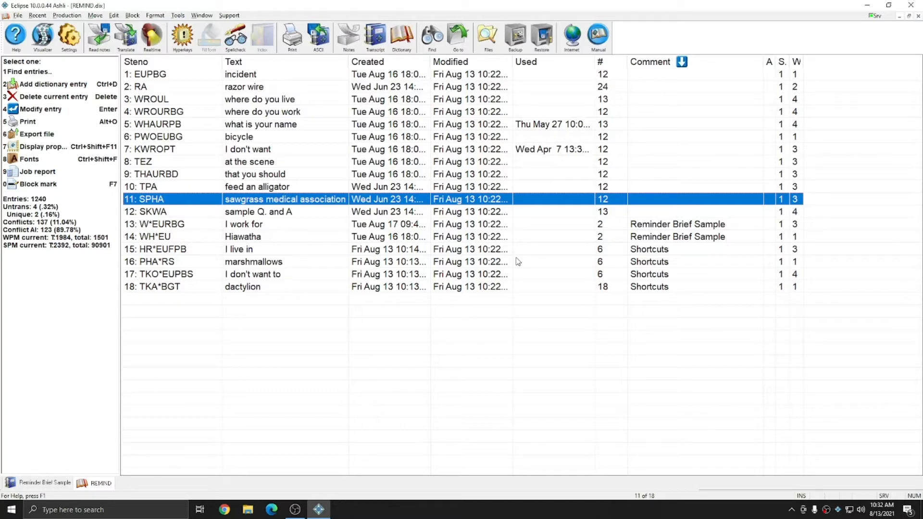
Select the "I work for" entry in REMIND and open its source dictionary, Reminder Brief Sample.dix.
key("Down")
key("Down")
key("Down")
key("Down")
key("Down")
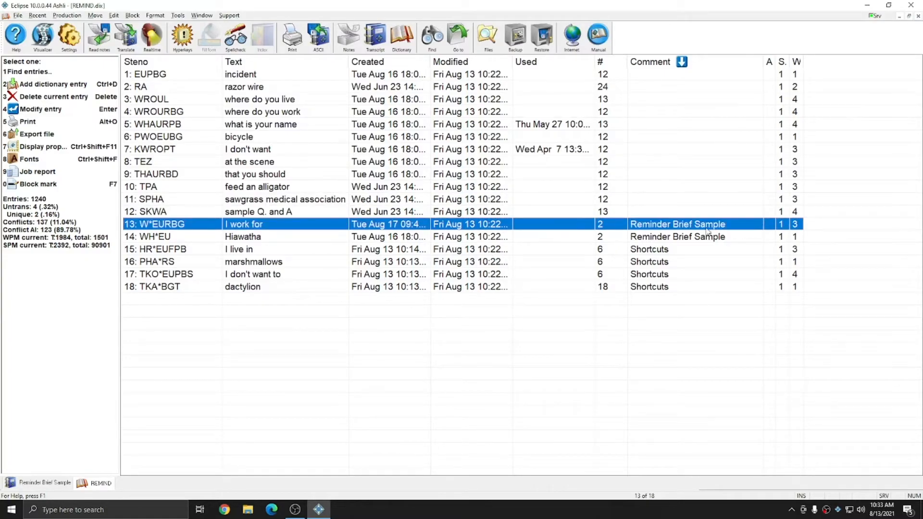
left_click(409, 48)
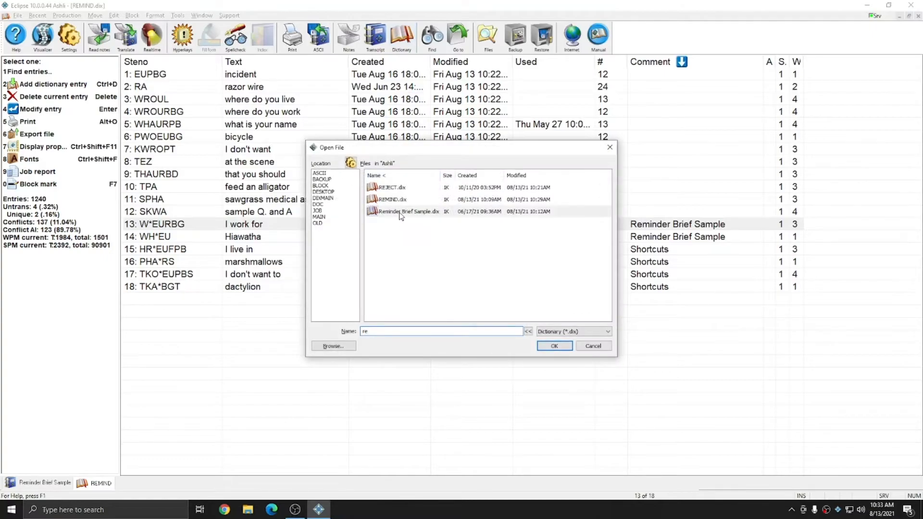
double_click(400, 211)
Inspect the Hiawatha entry's properties and steno strokes, leave them unedited, and close the Reminder Brief Sample dictionary.
double_click(240, 88)
key("Escape")
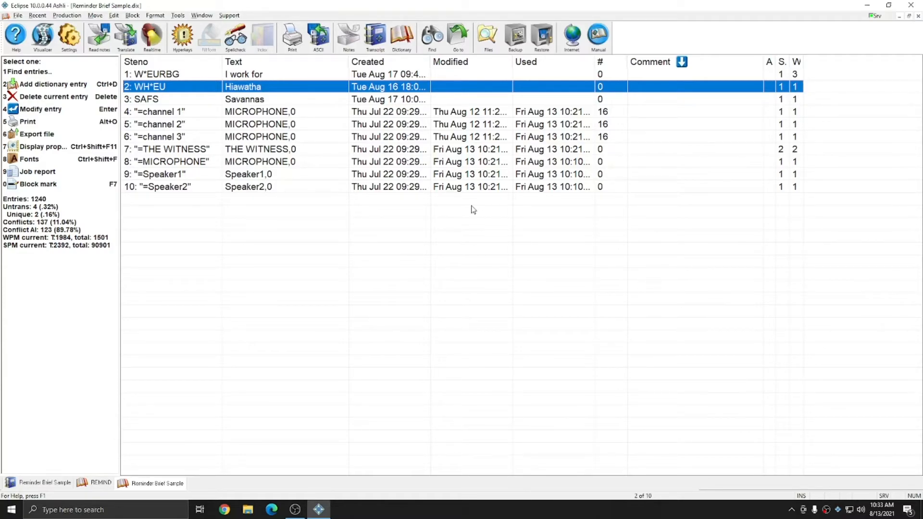
double_click(262, 92)
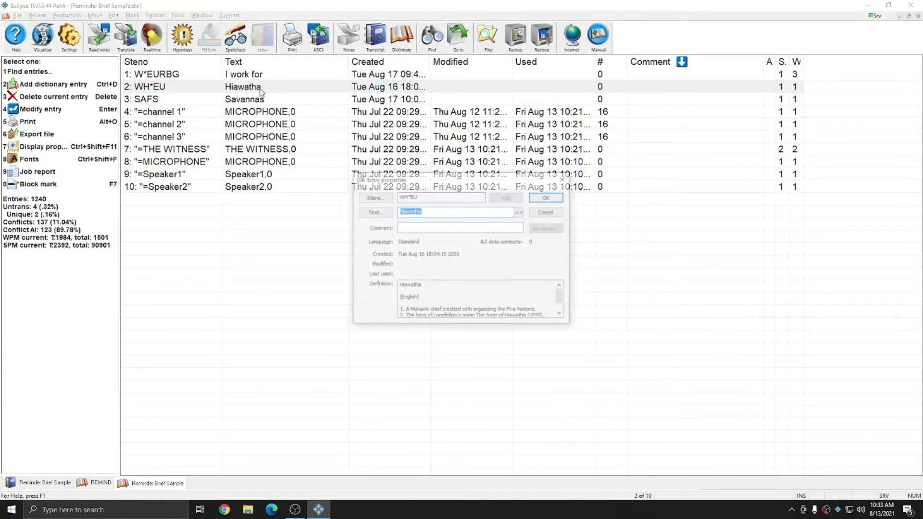
left_click(473, 213)
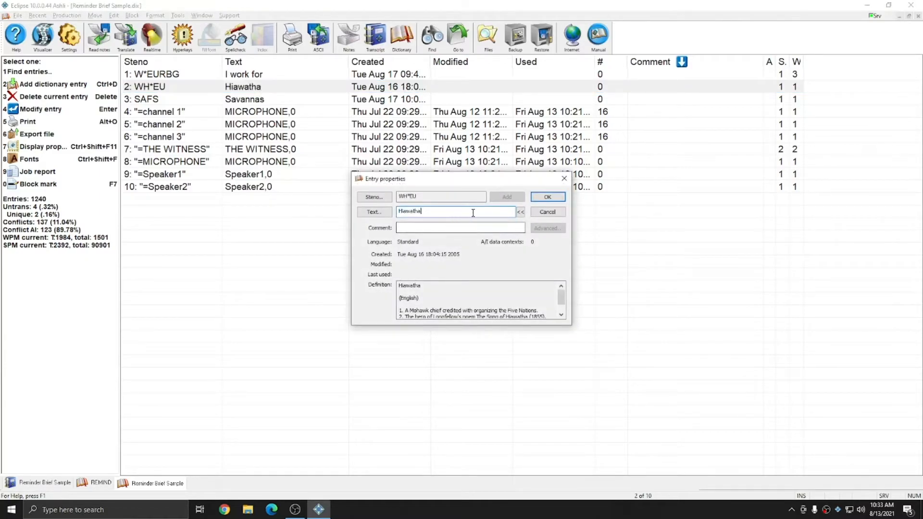
left_click(373, 197)
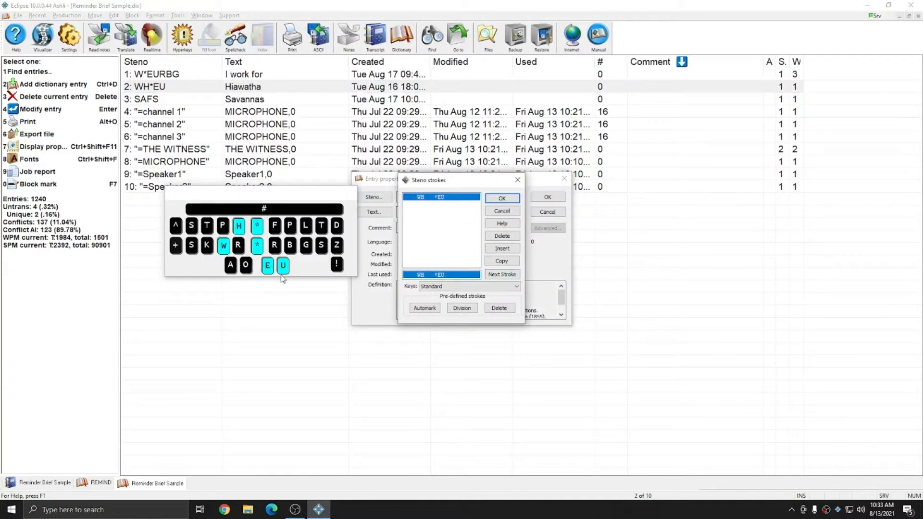
left_click(502, 198)
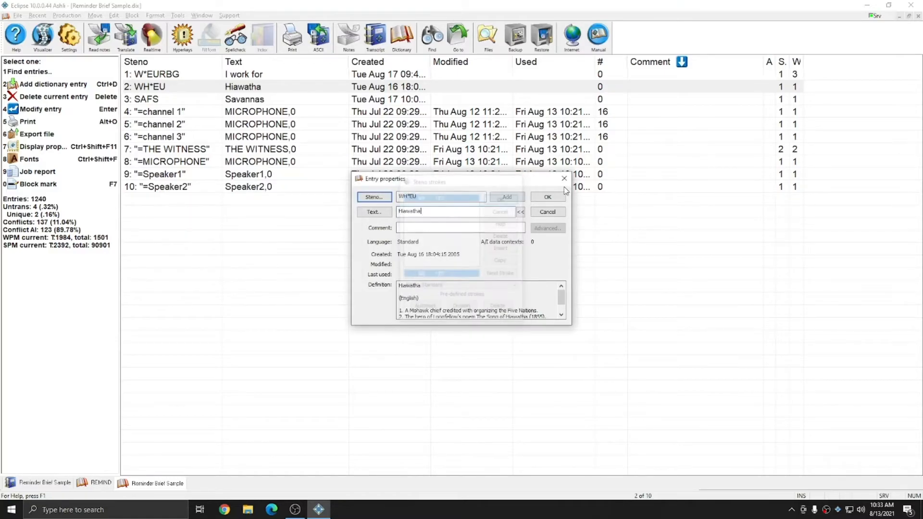
left_click(564, 179)
key("Escape")
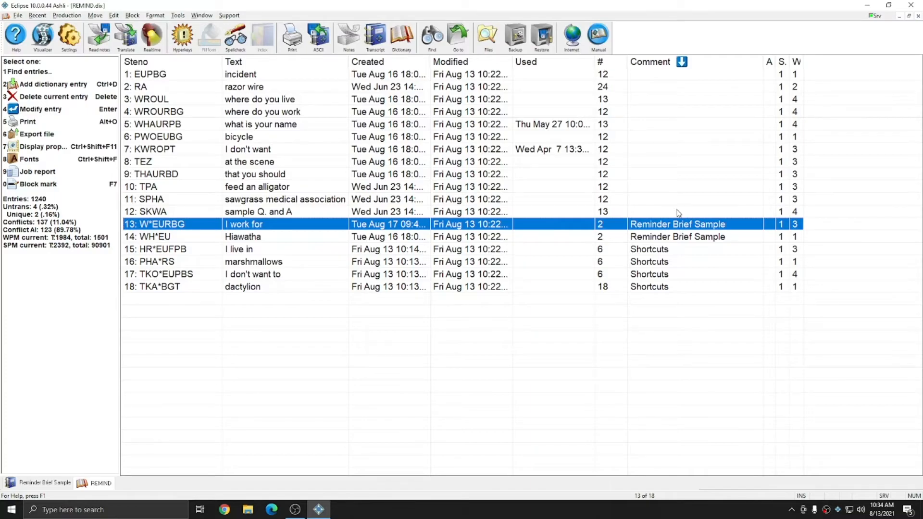
Sort the remaining REMIND entries by the # column in descending order.
left_click(603, 61)
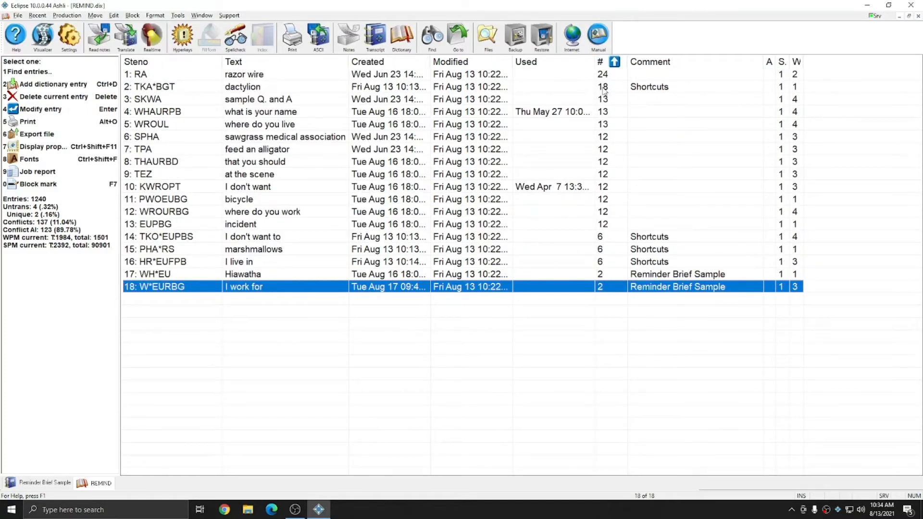